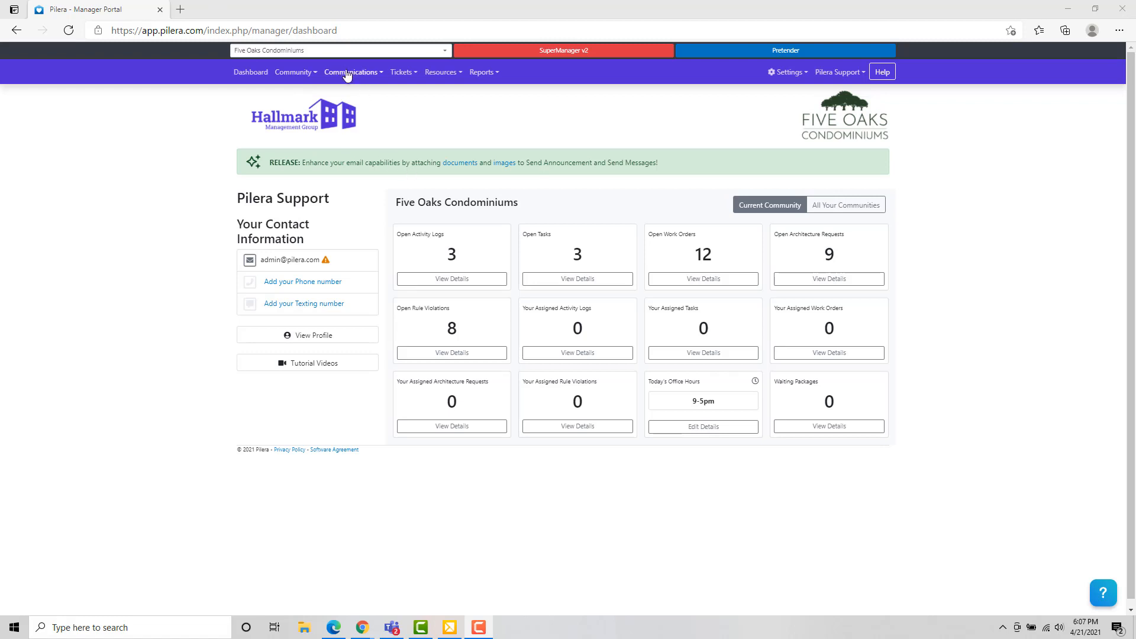
Step: Open the Communications menu from the Five Oaks Condominiums dashboard
click(341, 75)
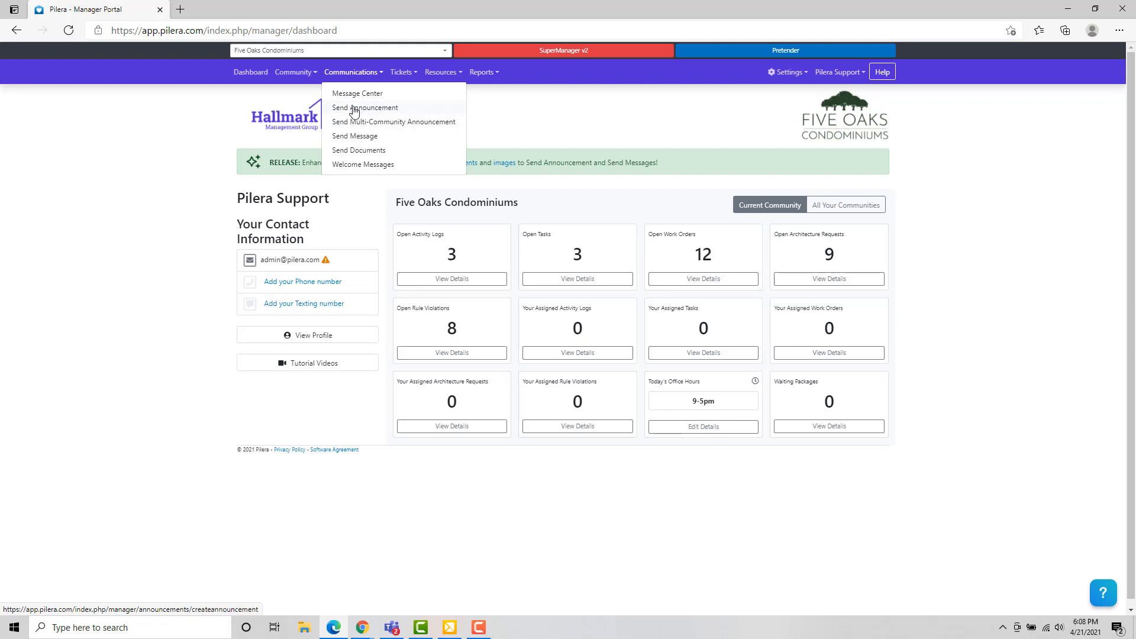
Step: Start a new announcement and type 'Content Here' on the e-mail message's second line
click(356, 109)
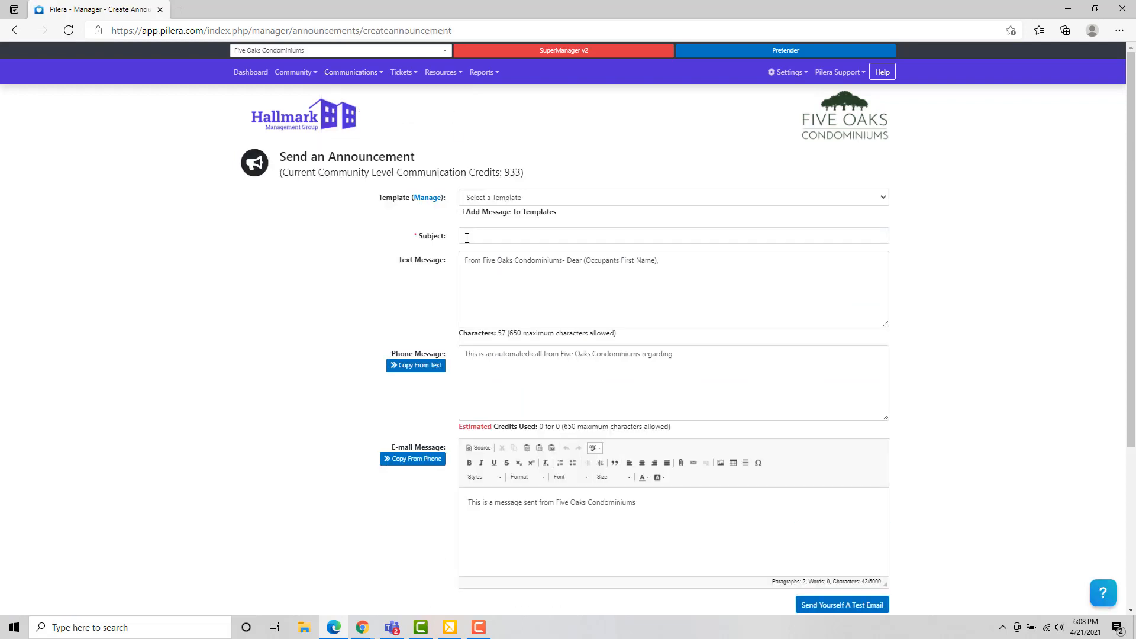
scroll(466, 294, down, 2)
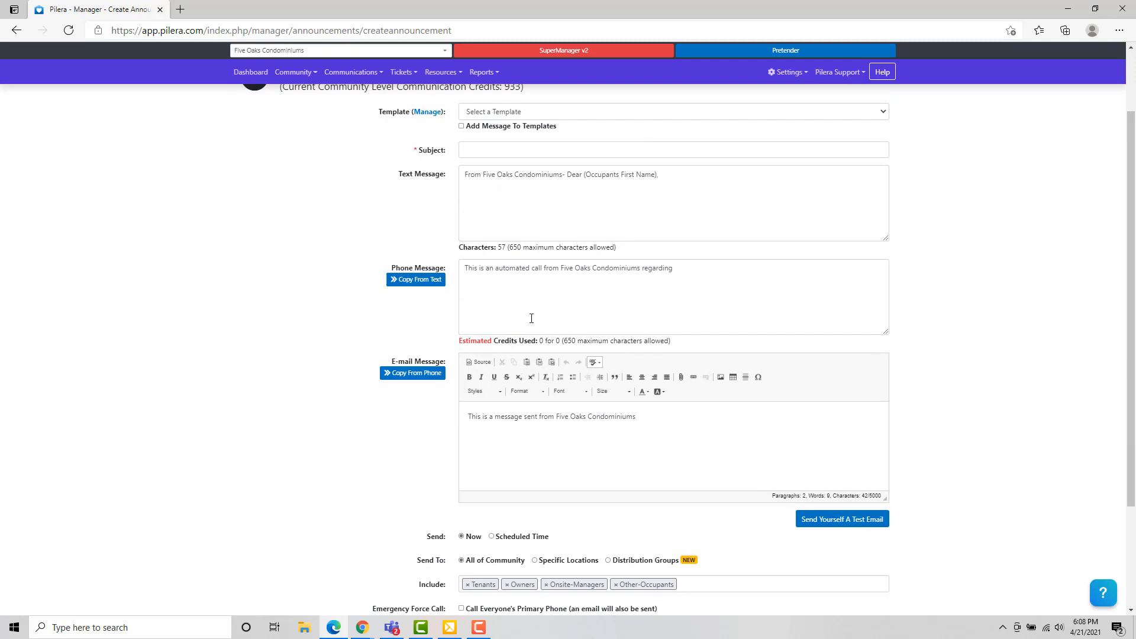
scroll(503, 310, down, 3)
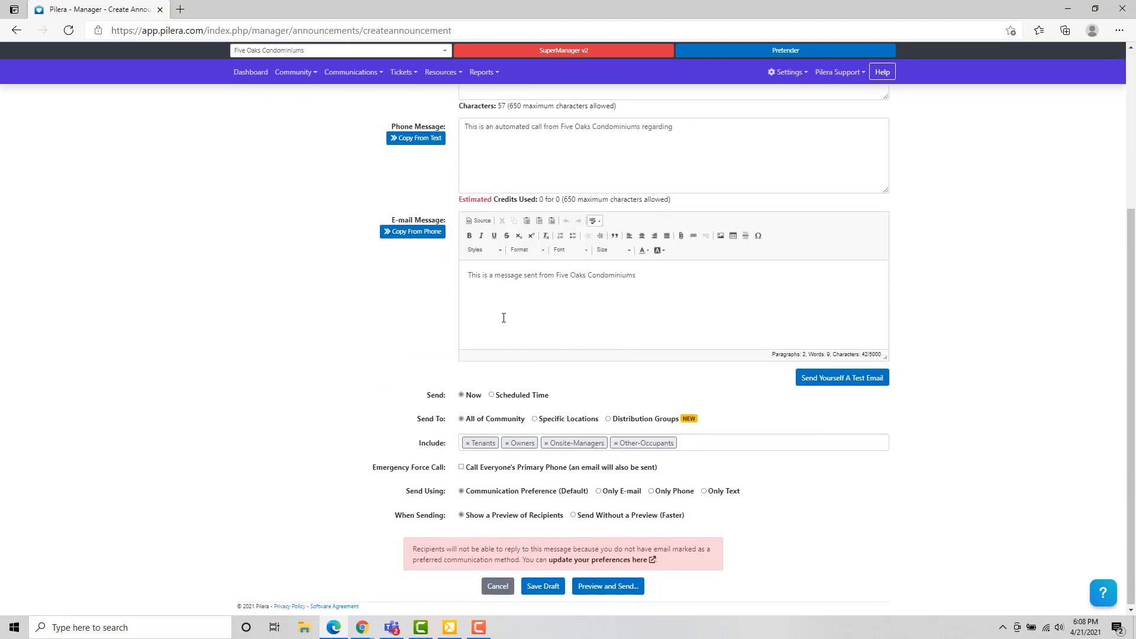
click(475, 289)
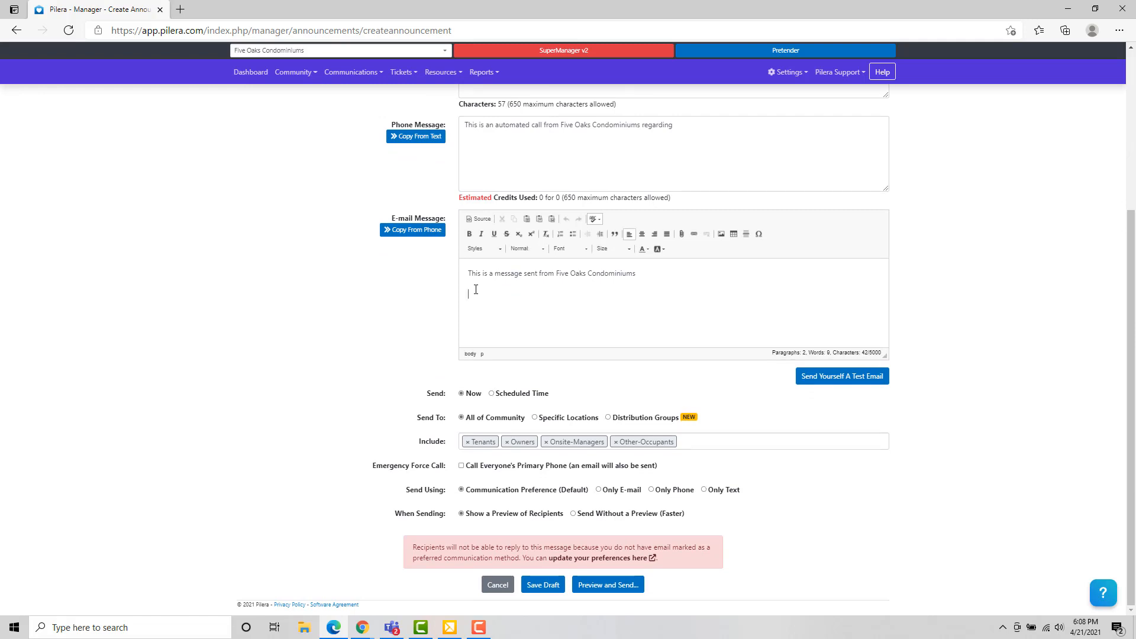
text(Content Here)
Step: Open the attachment Link dialog and browse the server's community files for a document
click(681, 235)
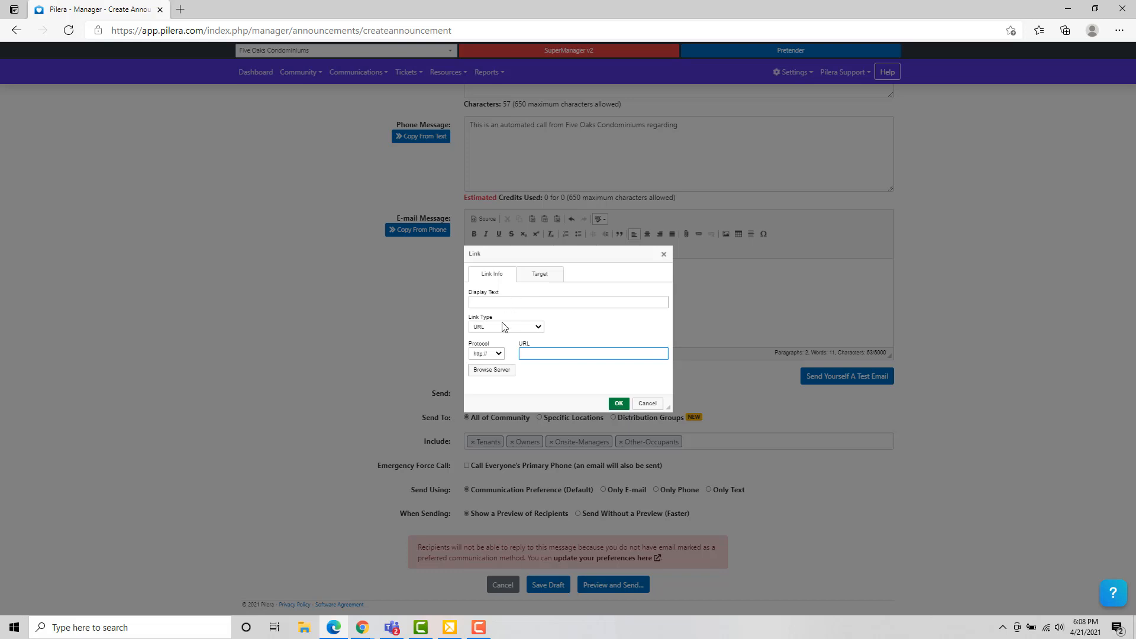
click(488, 371)
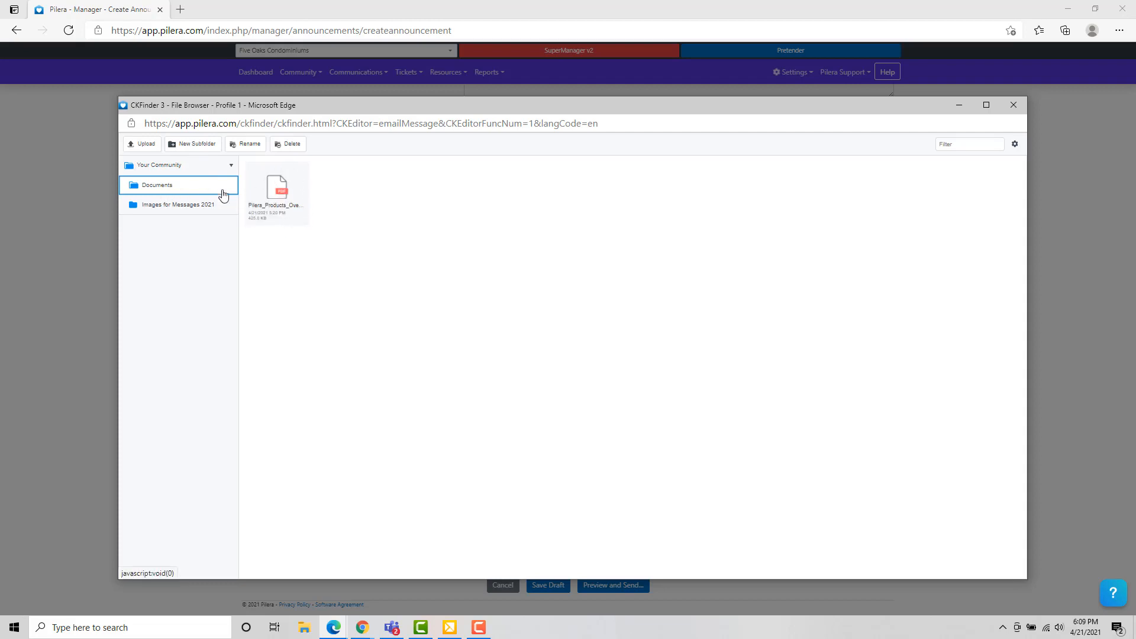
Step: Link Pilera_Products_Overview (18).pdf from the Documents folder after 'Content Here'
click(282, 200)
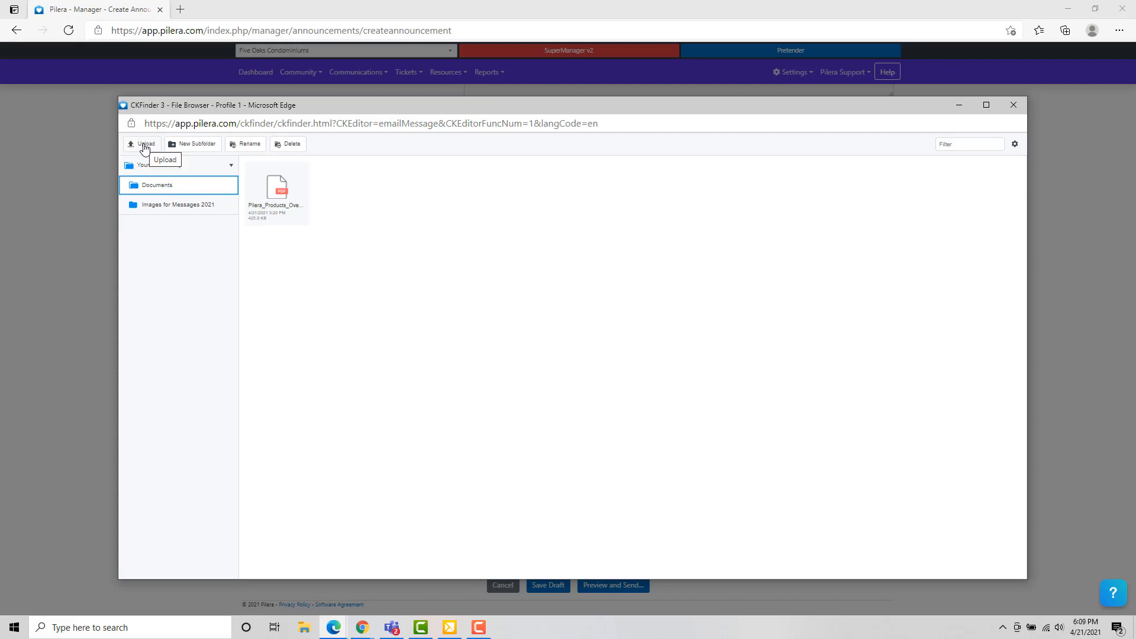
double_click(277, 195)
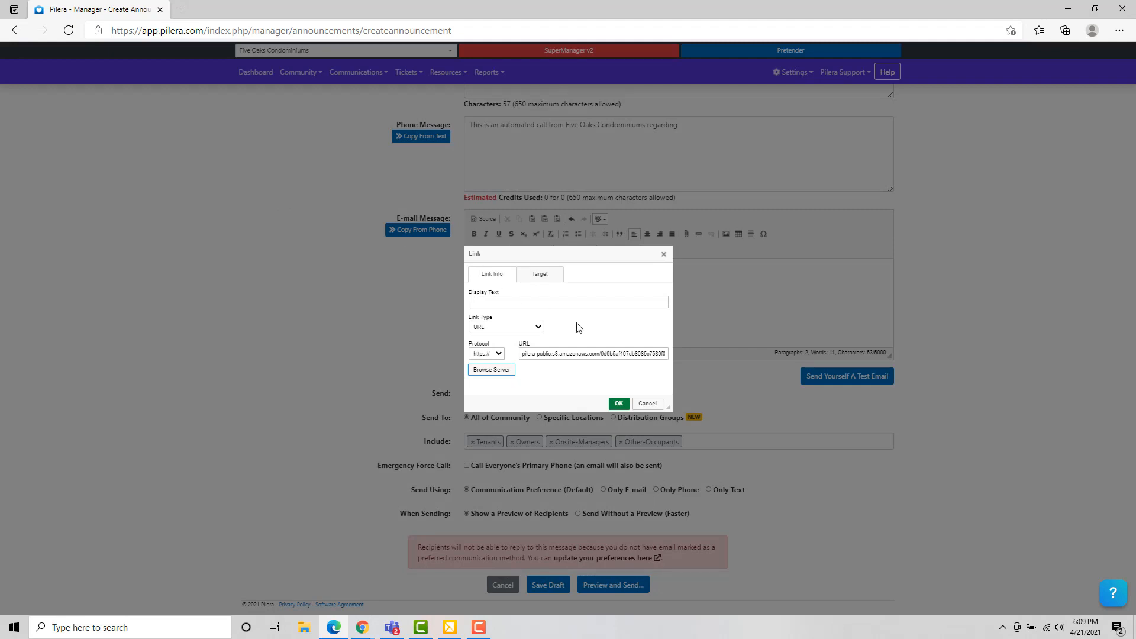
click(618, 404)
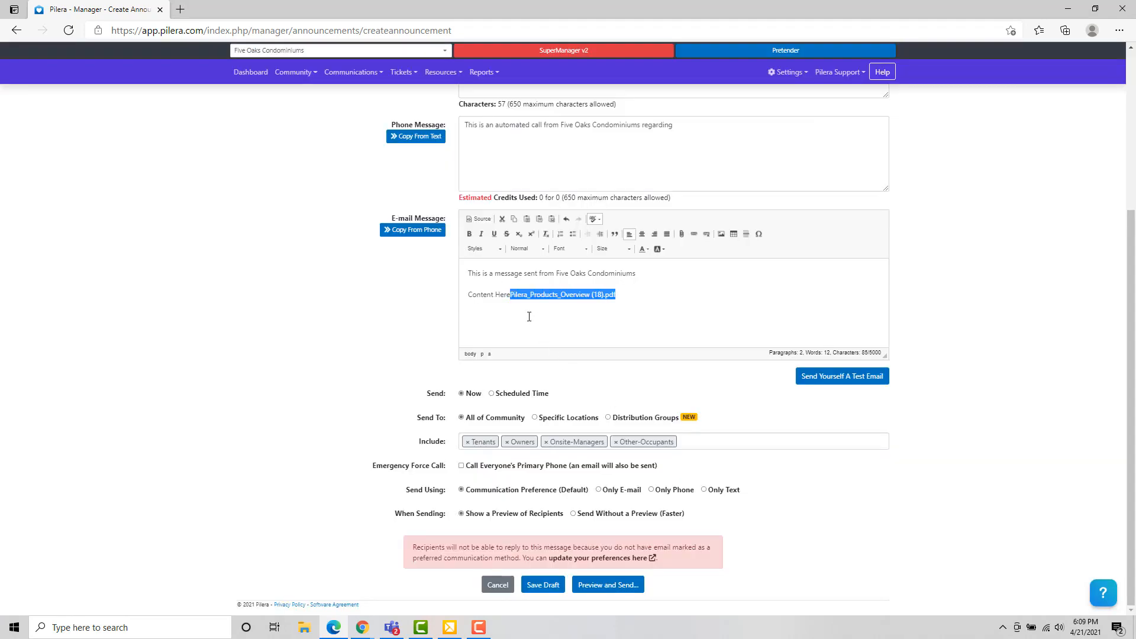
Step: Move the PDF link onto its own line, with the text line above it
click(509, 295)
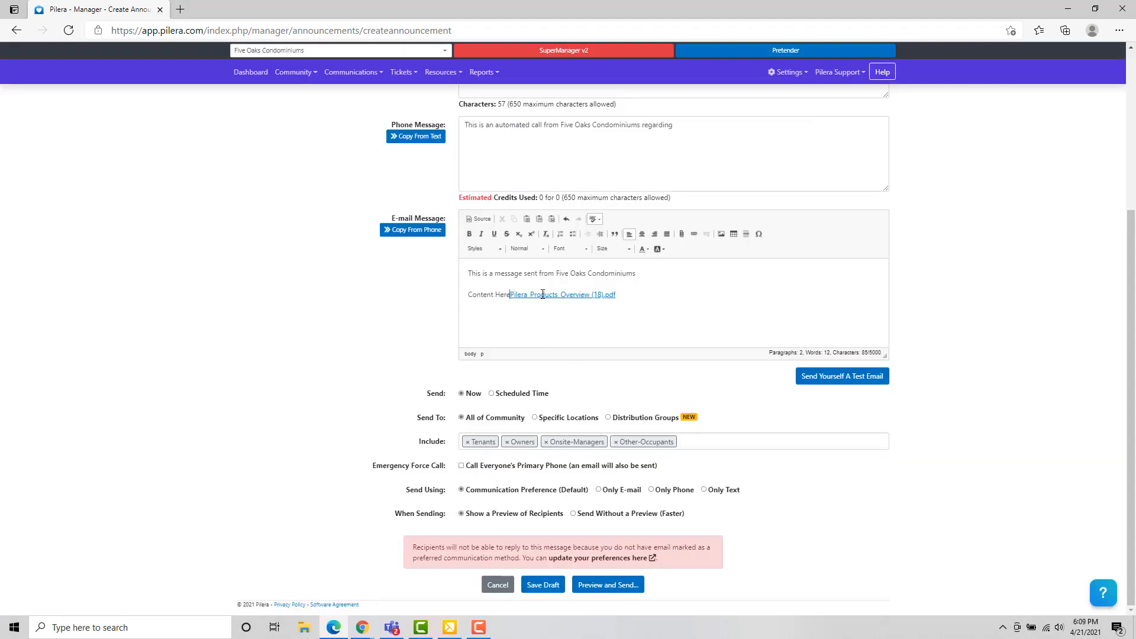
key(Return)
key(Return)
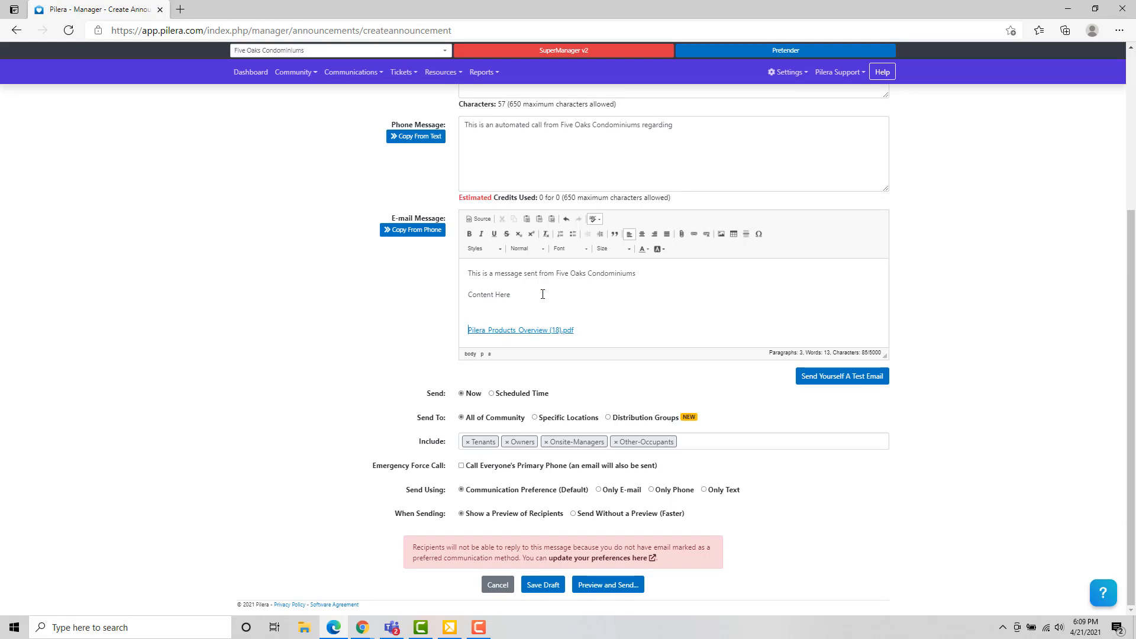
click(477, 312)
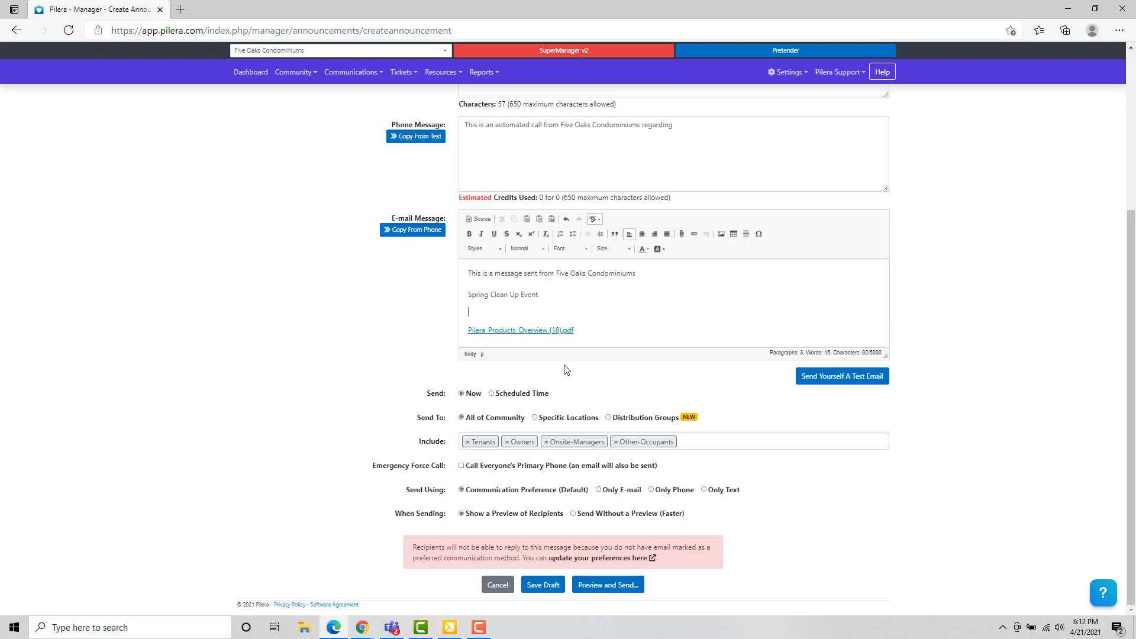
Step: Choose nashaquisset photo.jpg from Images for Messages 2021 as the e-mail image, width 800
click(721, 234)
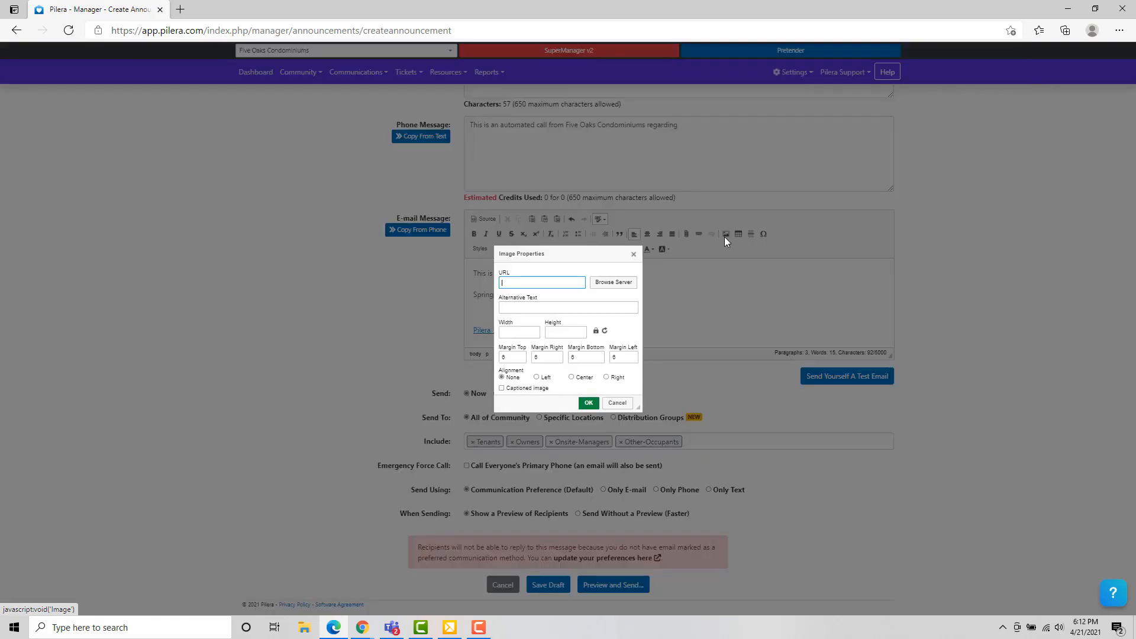
click(615, 285)
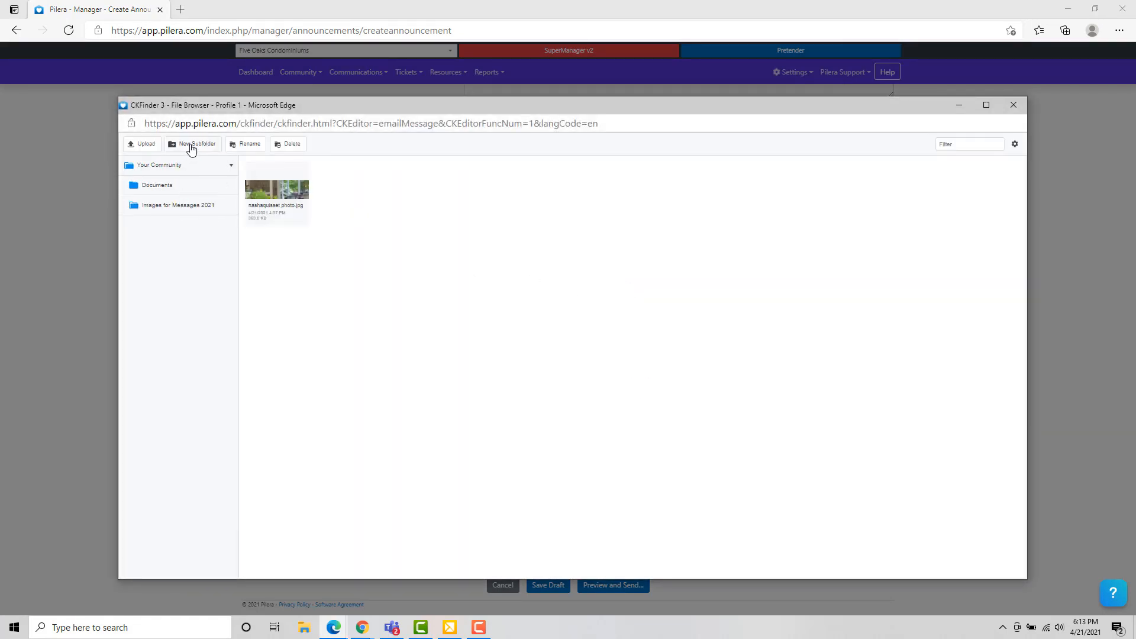
click(176, 205)
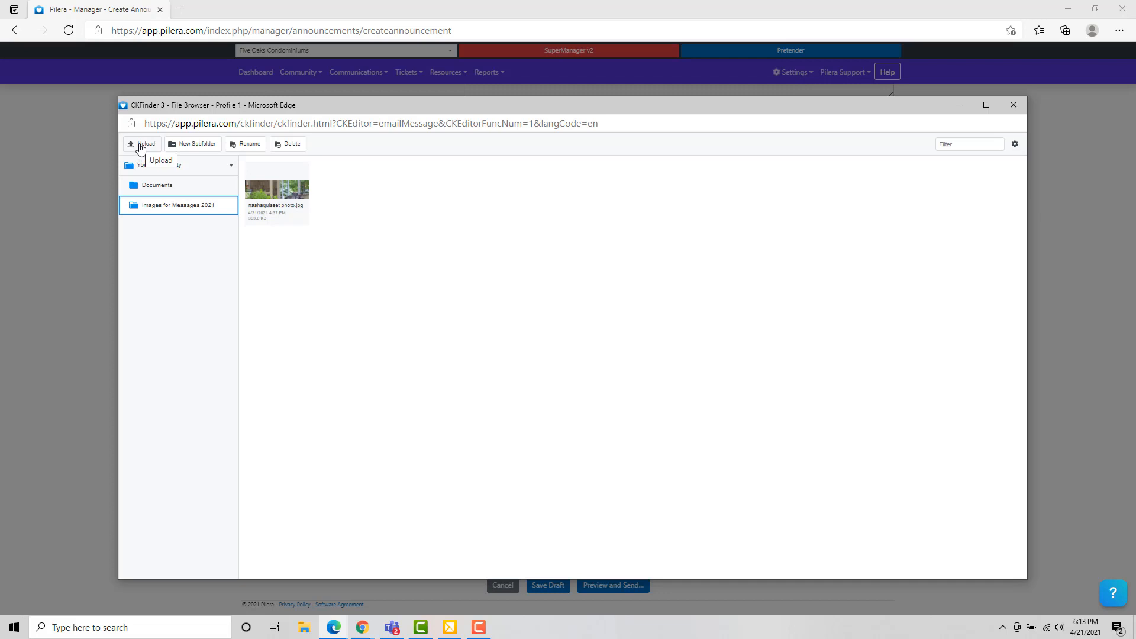
click(280, 193)
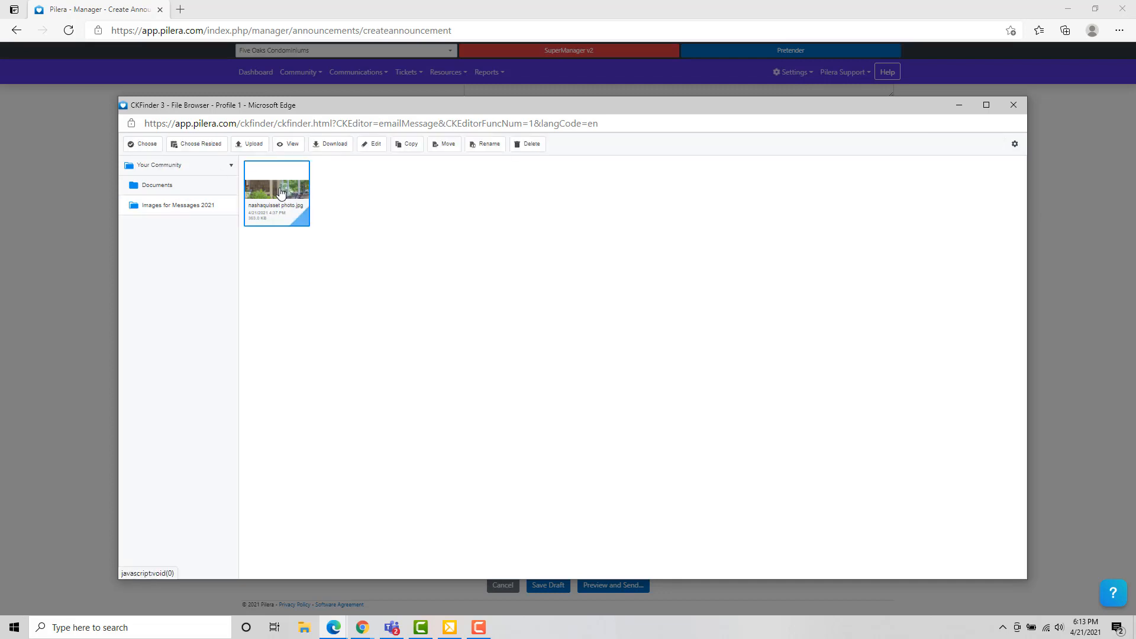
double_click(281, 192)
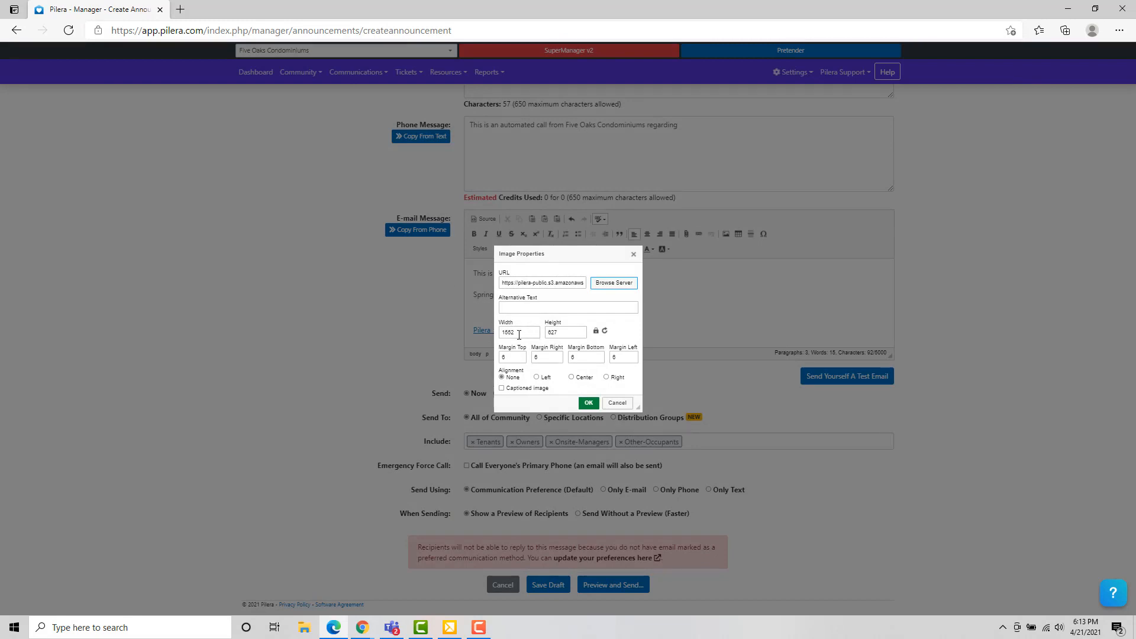
drag(519, 333, 502, 332)
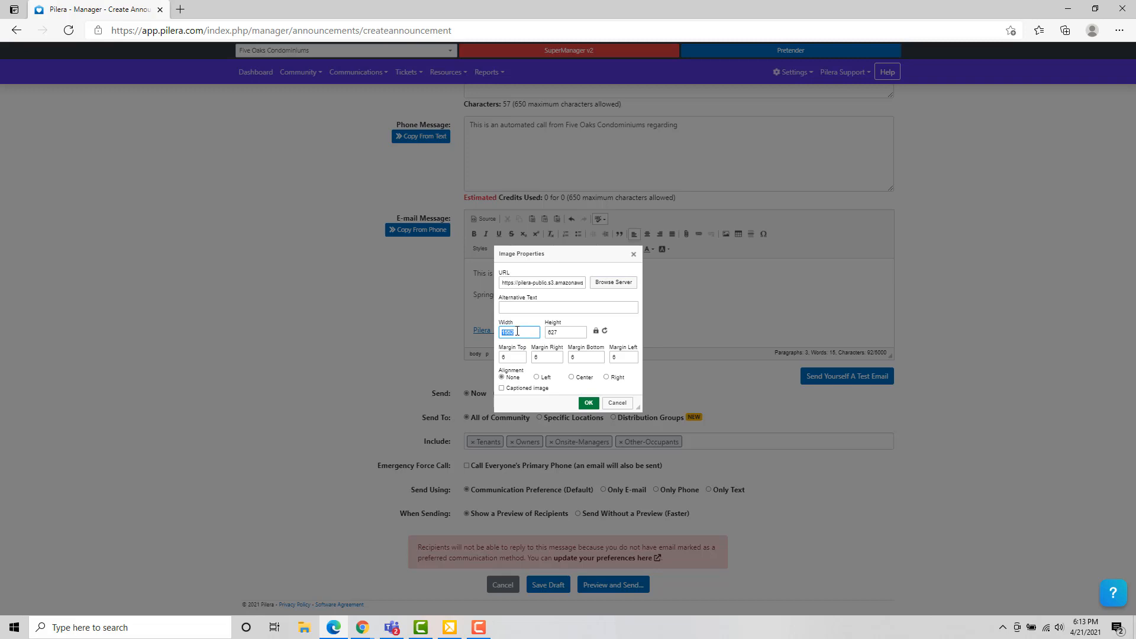
text(800)
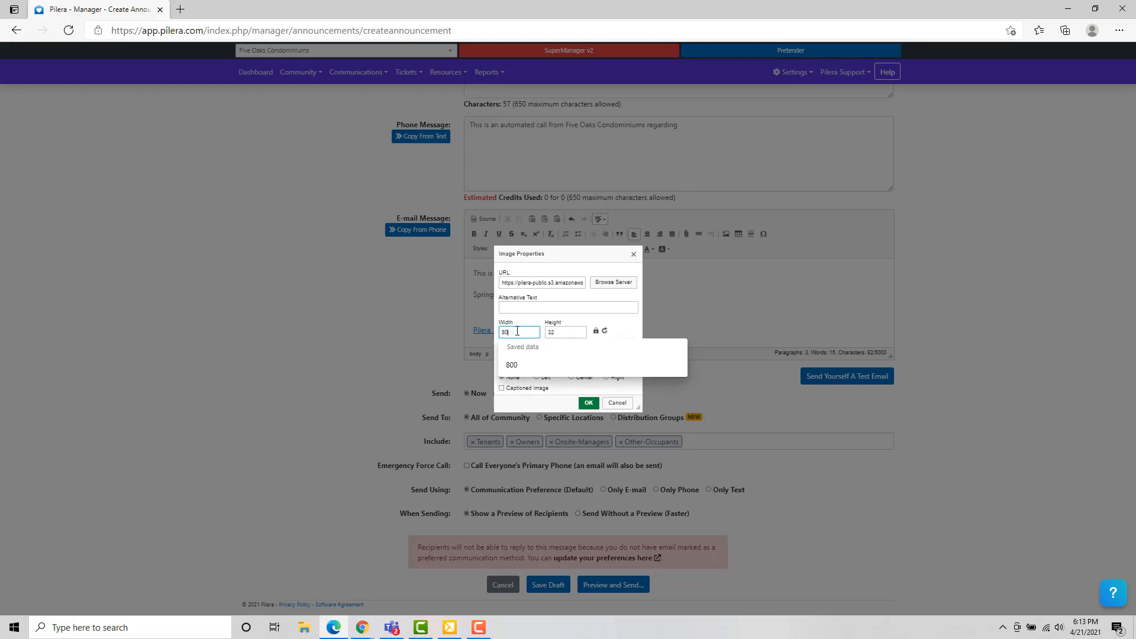
key(Tab)
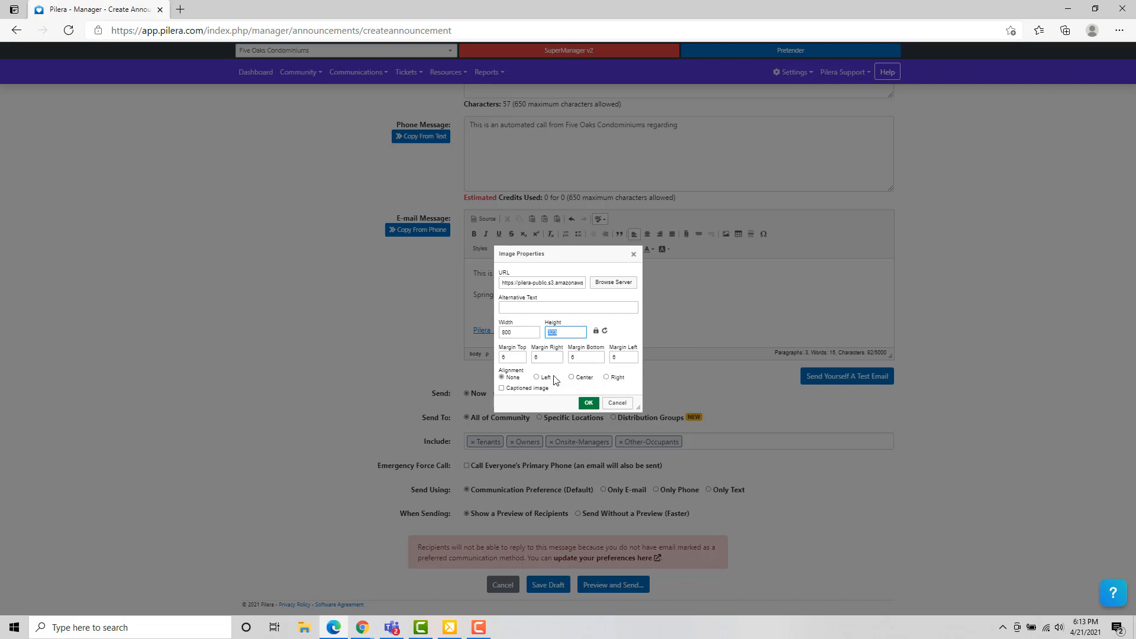
Step: Insert the photo below 'Spring Clean Up Event' and resize it to about 728 × 294
click(588, 404)
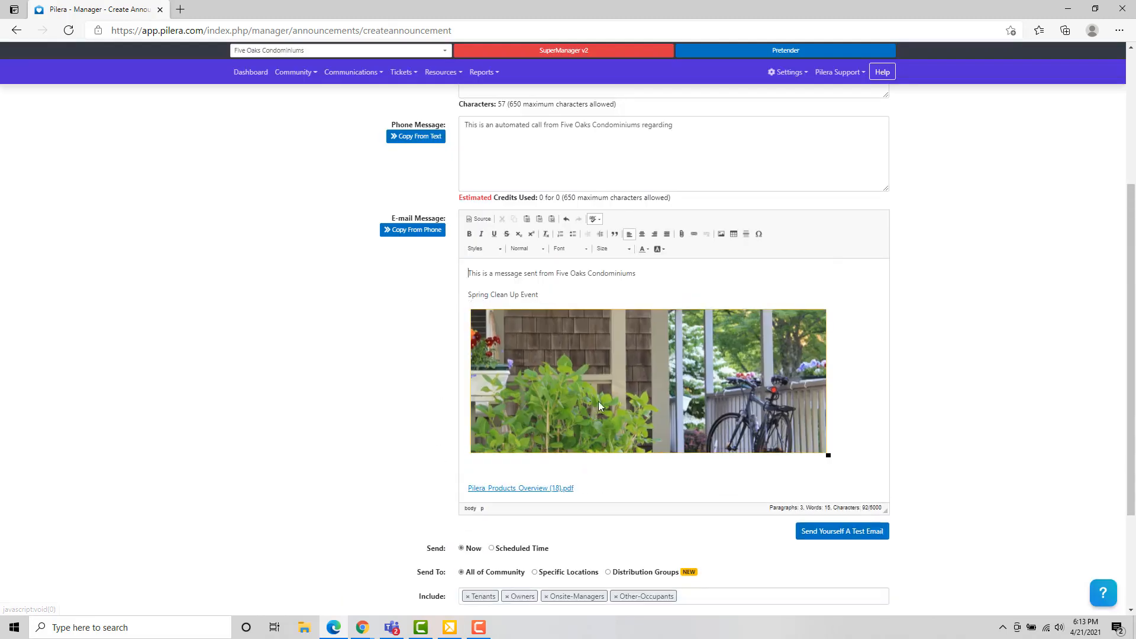
scroll(638, 380, down, 3)
scroll(637, 380, up, 2)
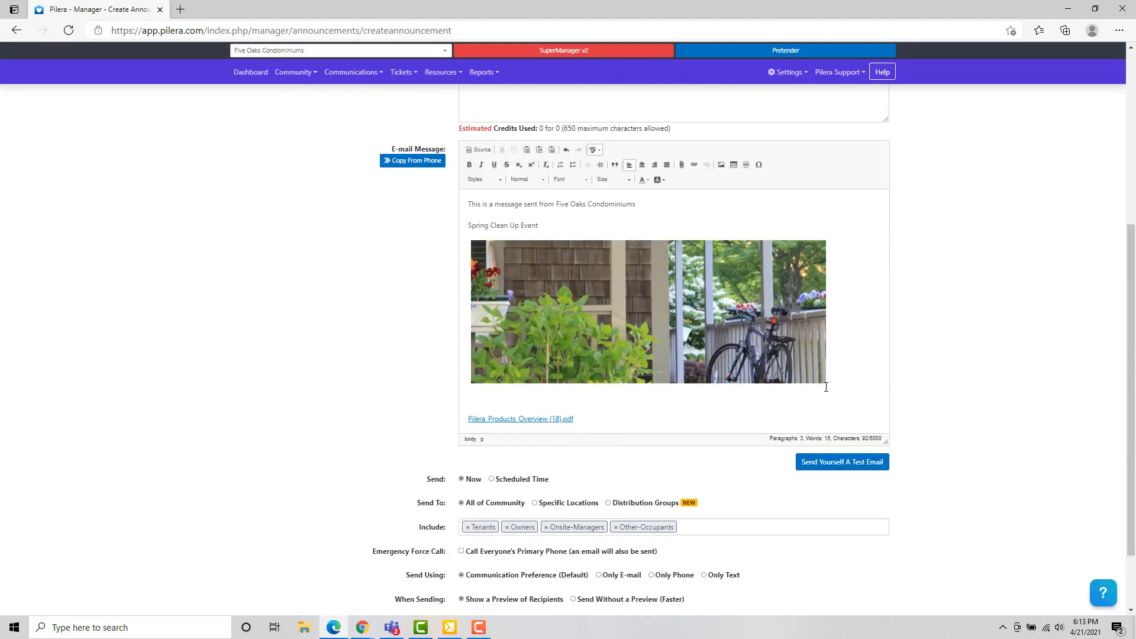
drag(828, 386, 797, 373)
Step: Check the photo's Image Properties and close them without changes
right_click(641, 330)
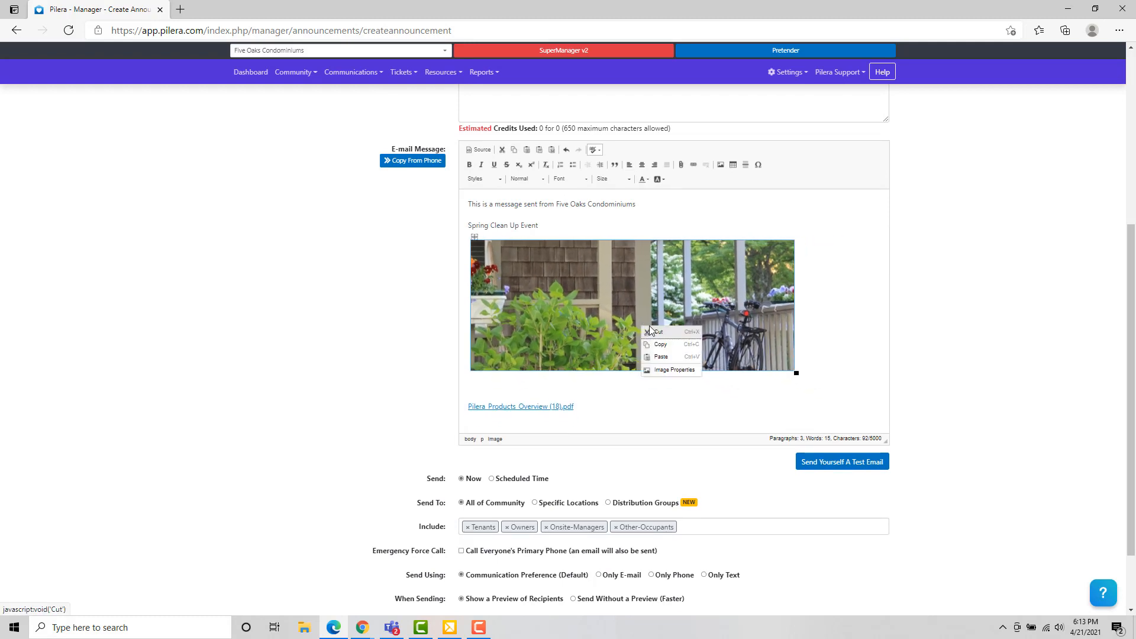
click(658, 368)
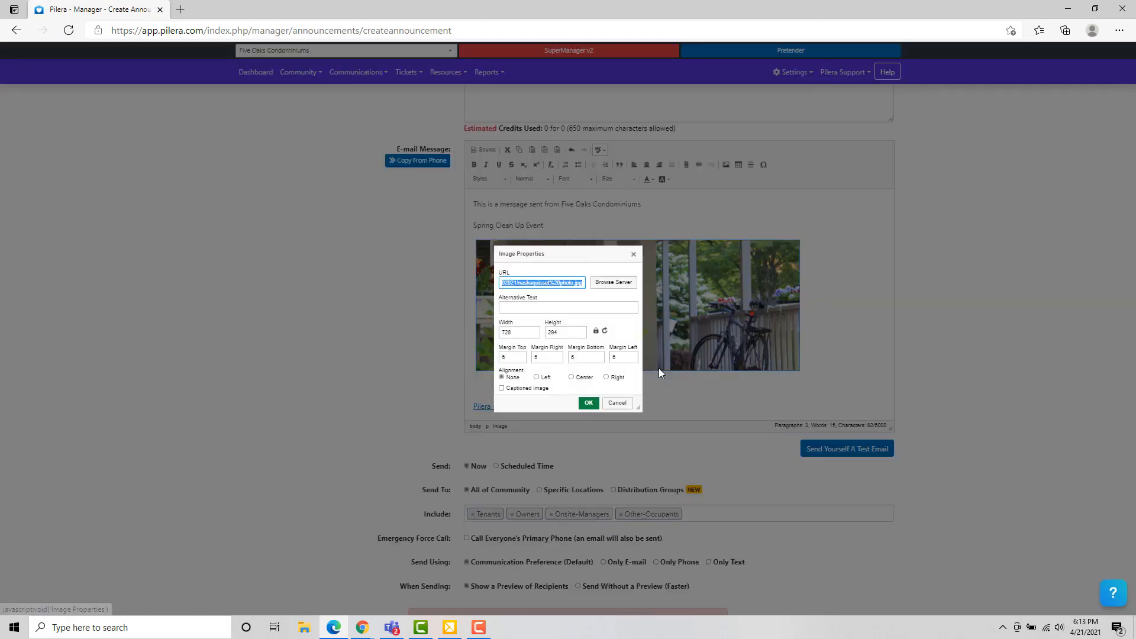
click(617, 402)
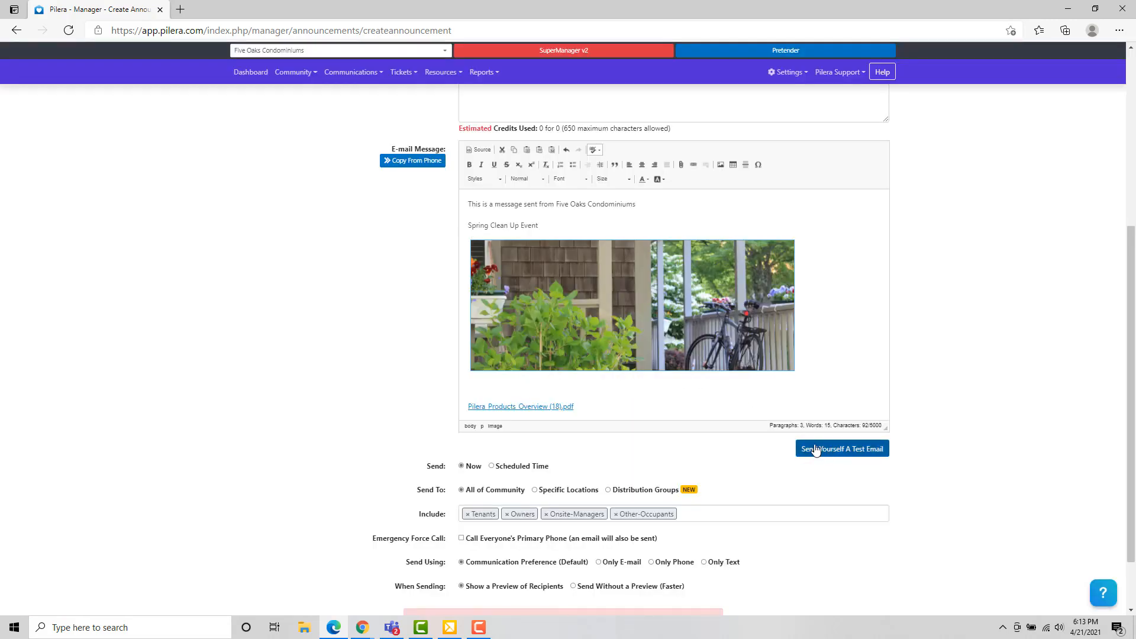
scroll(636, 389, up, 3)
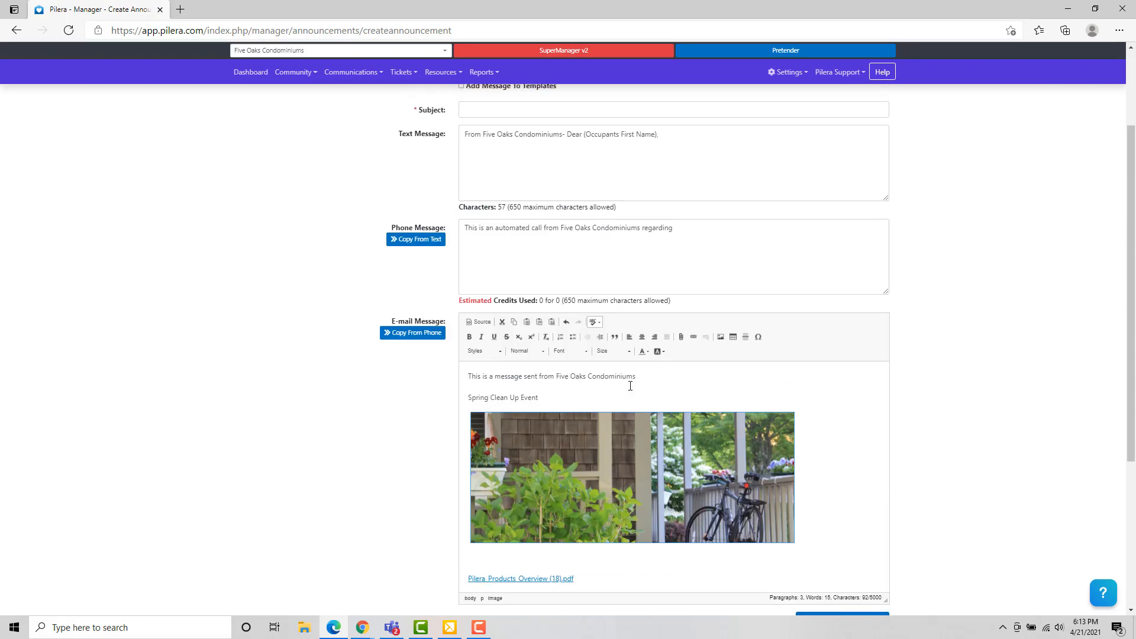
scroll(636, 391, down, 3)
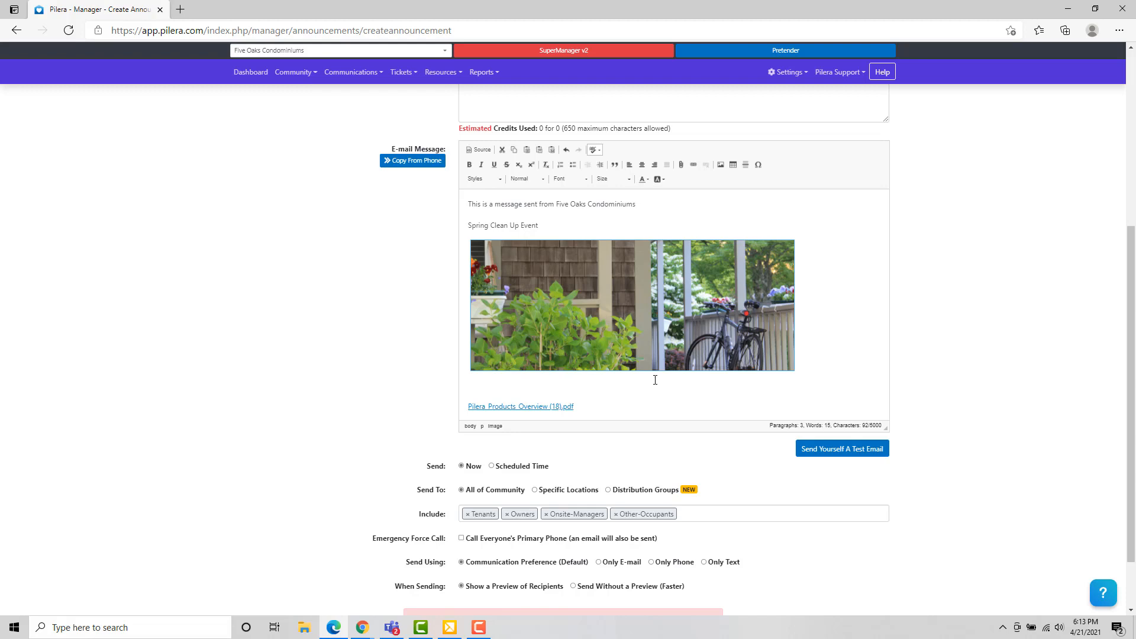
Step: Delete the nashaquisset photo, keeping 'Spring Clean Up Event' and the PDF link
drag(589, 406, 524, 413)
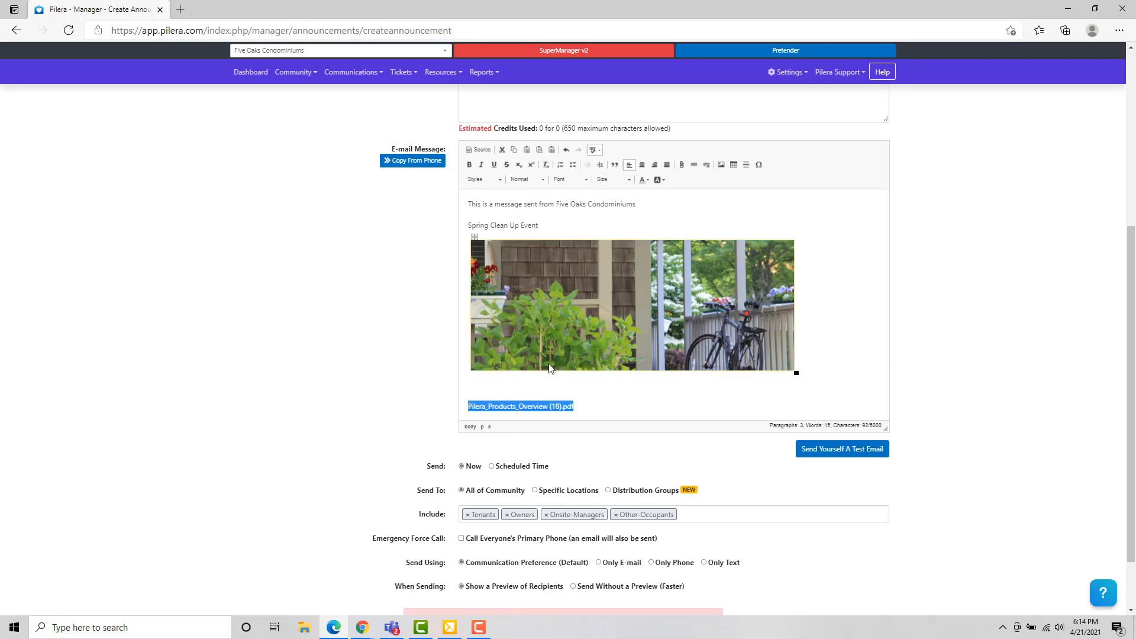
click(573, 323)
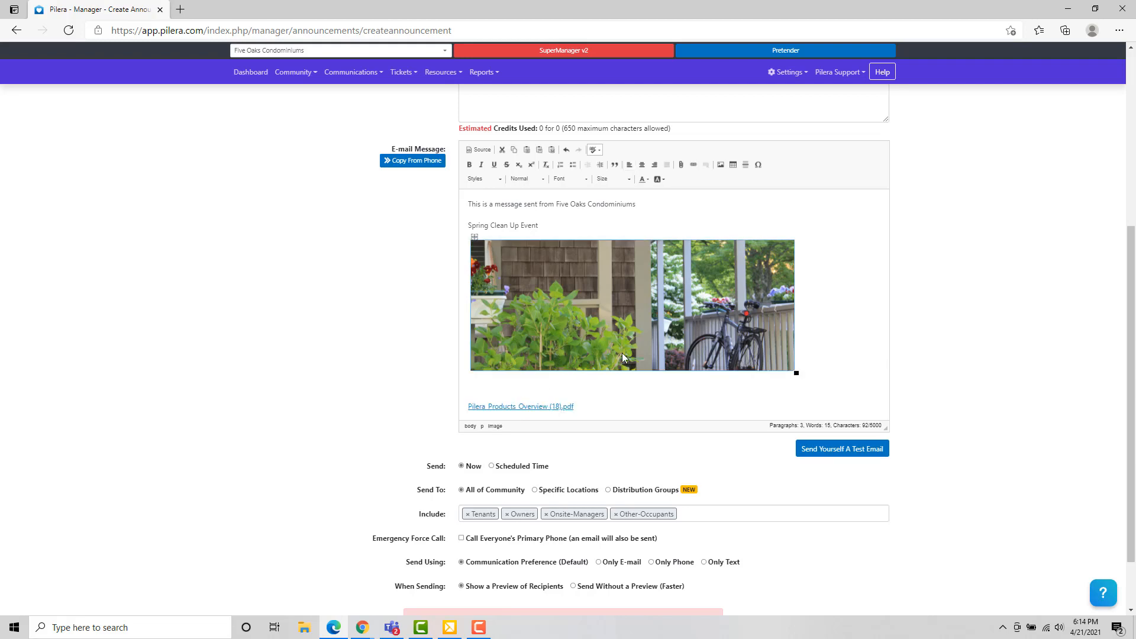
key(Delete)
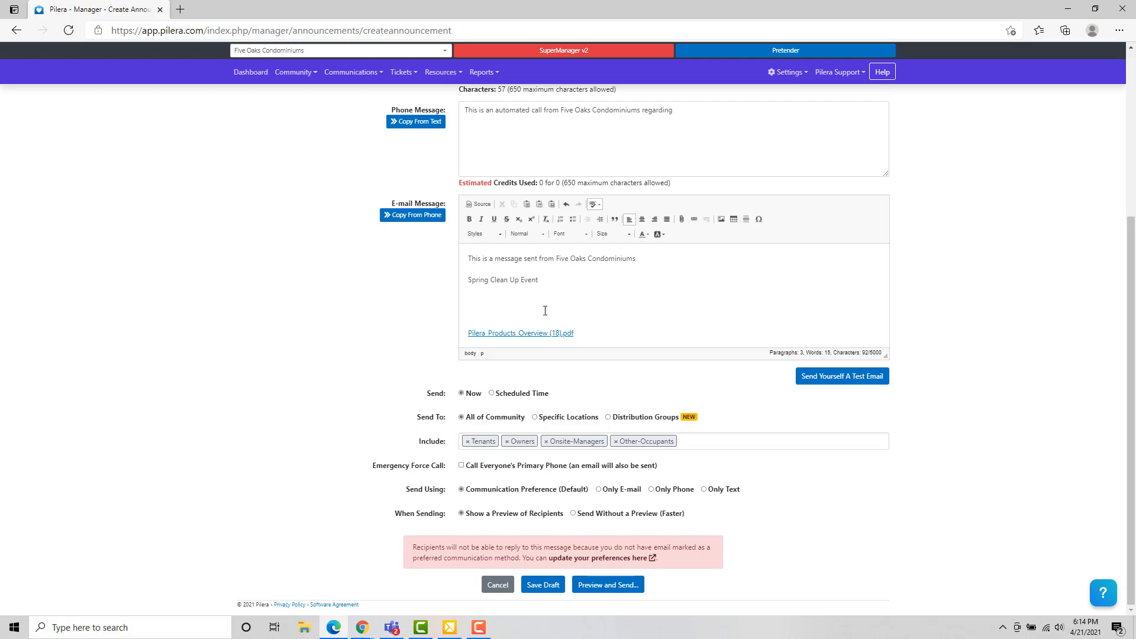
scroll(493, 299, up, 3)
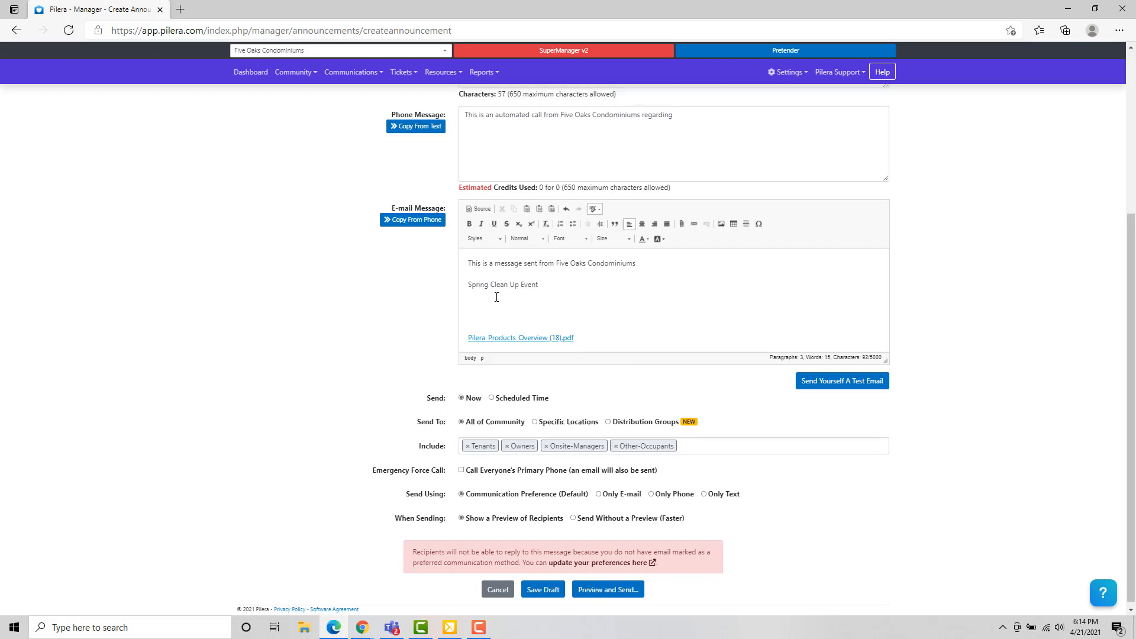